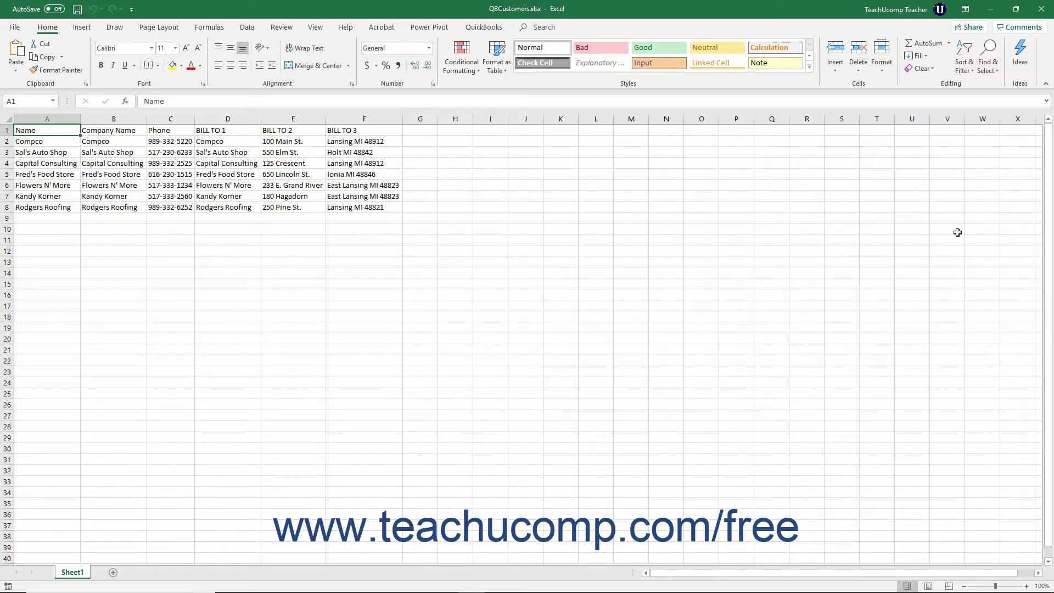
Close the QBCustomers workbook in Excel, triggering the save-changes prompt
{"action": "left_click", "coordinate": [1040, 8]}
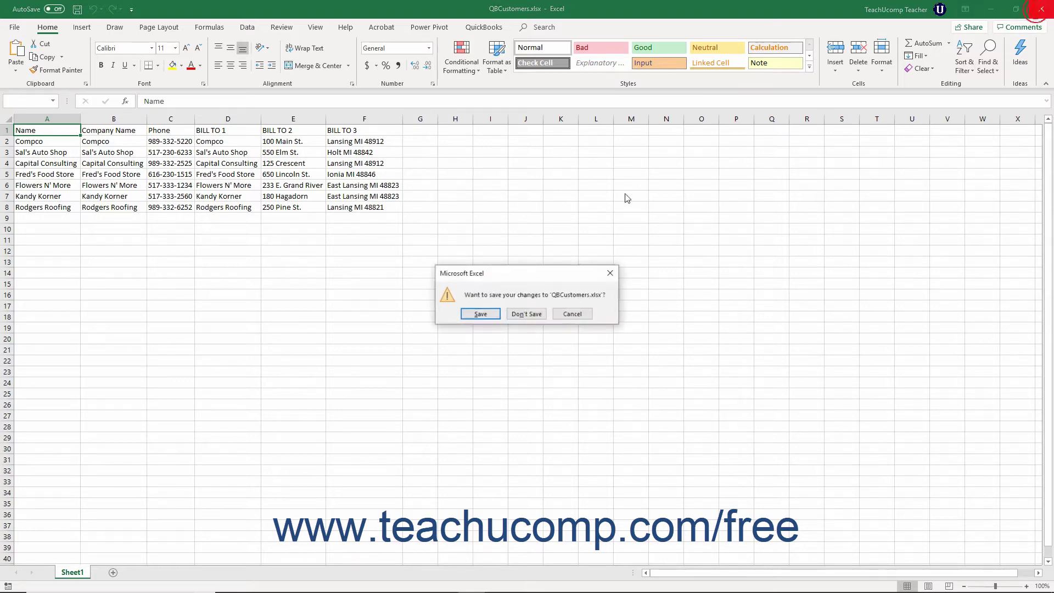
Save the workbook, then start File > Utilities > Import > Excel Files, declining the multiple list entries option
{"action": "left_click", "coordinate": [480, 314]}
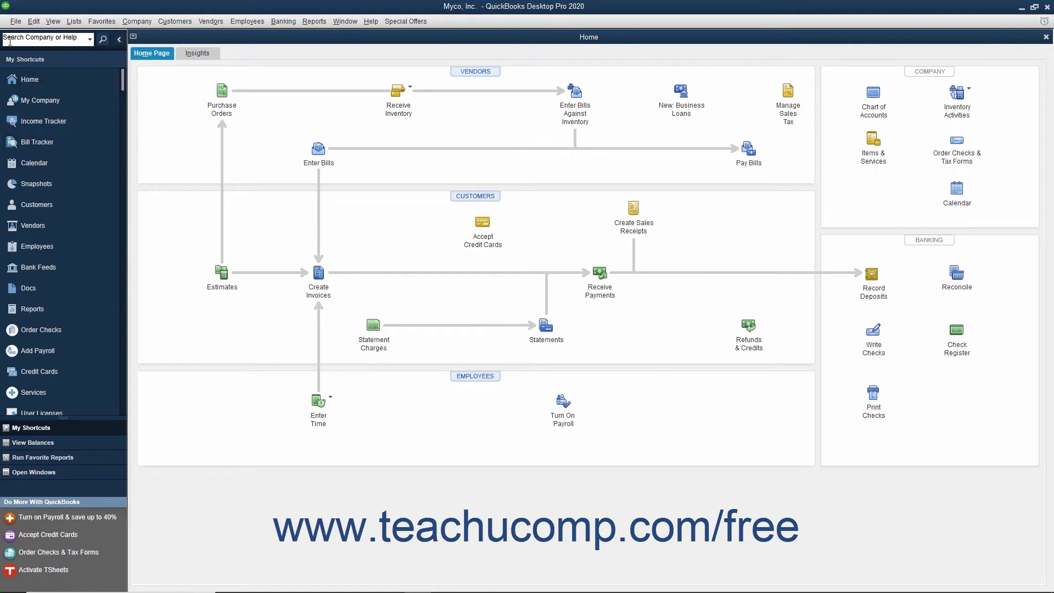
{"action": "left_click", "coordinate": [16, 22]}
{"action": "mouse_move", "coordinate": [29, 118]}
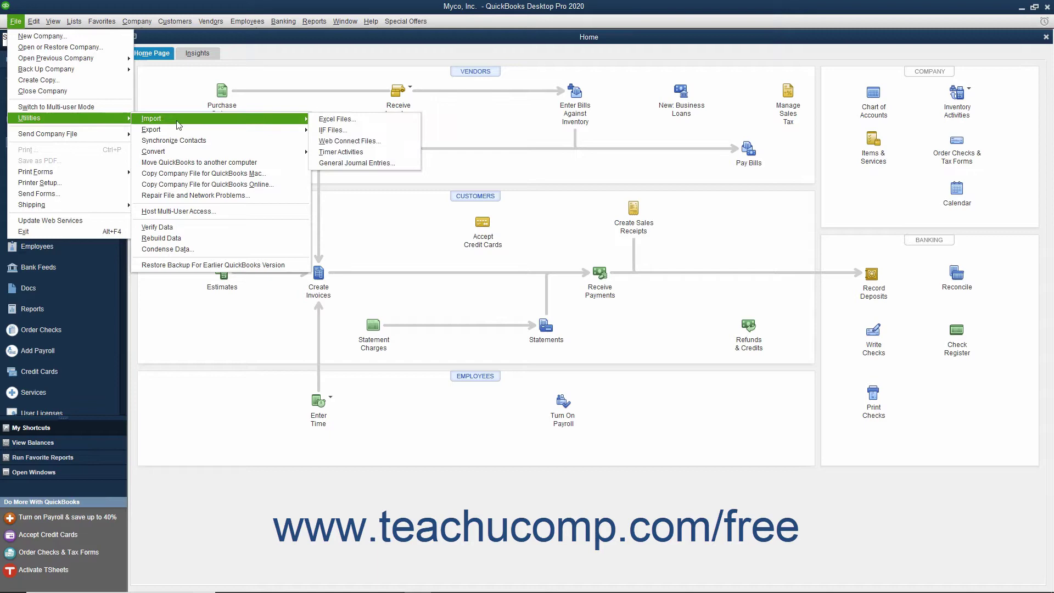
{"action": "mouse_move", "coordinate": [152, 119]}
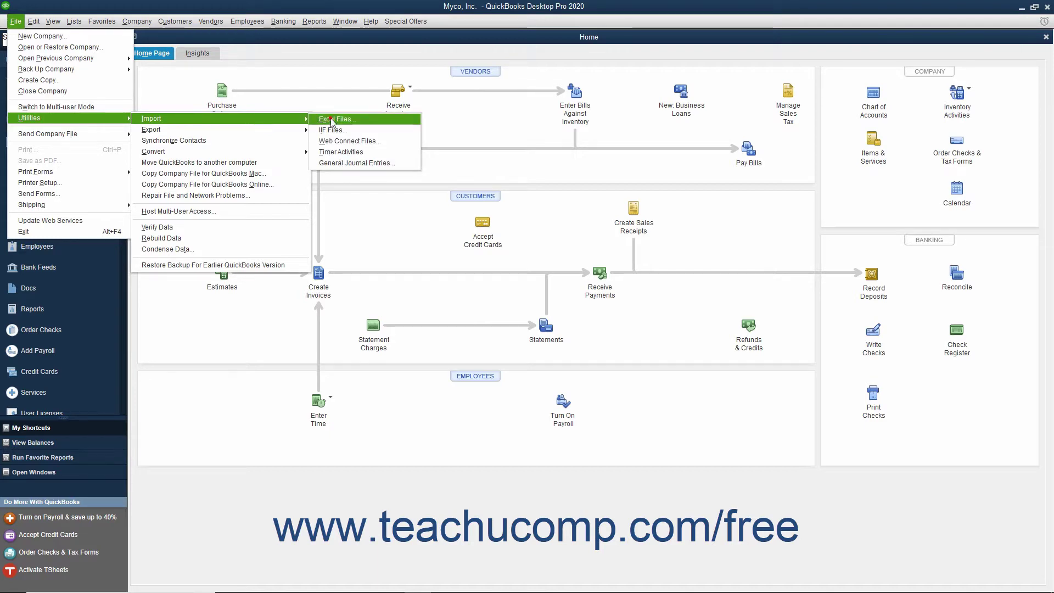
{"action": "left_click", "coordinate": [329, 121]}
{"action": "left_click", "coordinate": [617, 288]}
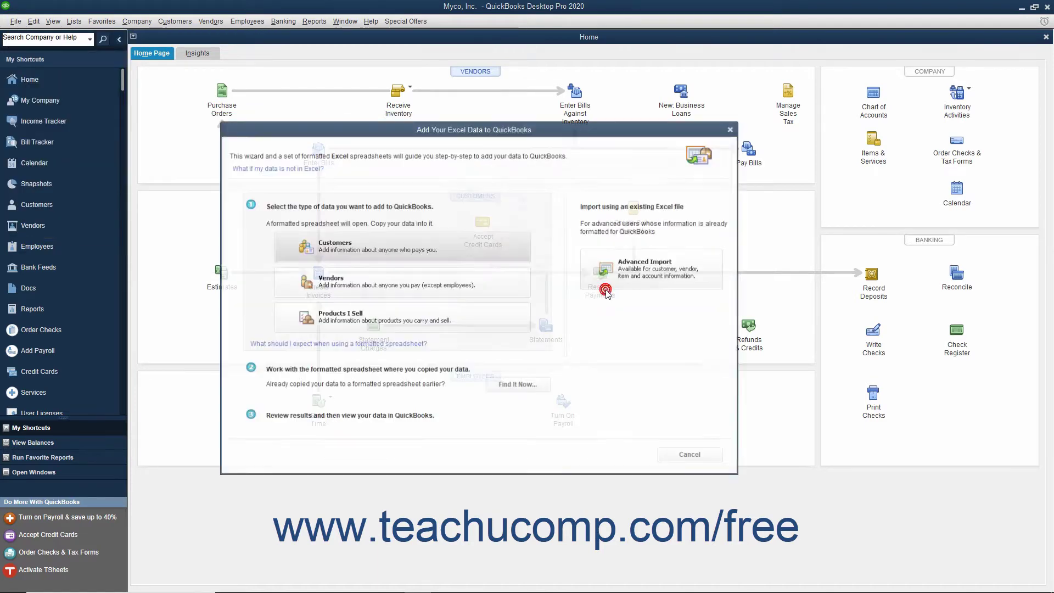
Start an Advanced Import and choose QBCustomers.xlsx from the Documents library as the source file
{"action": "left_click", "coordinate": [622, 277]}
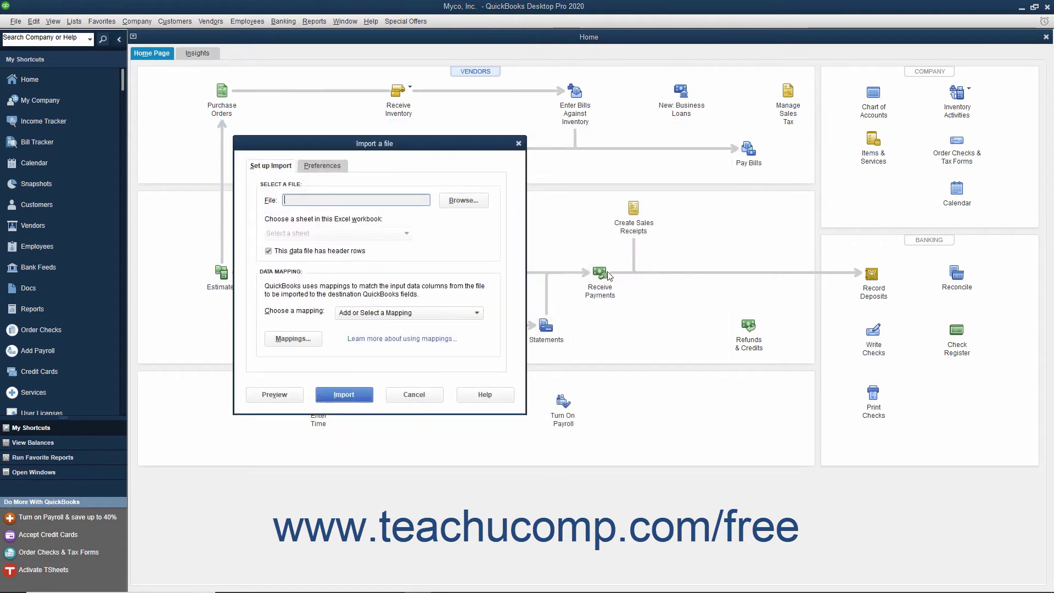
{"action": "left_click", "coordinate": [463, 200]}
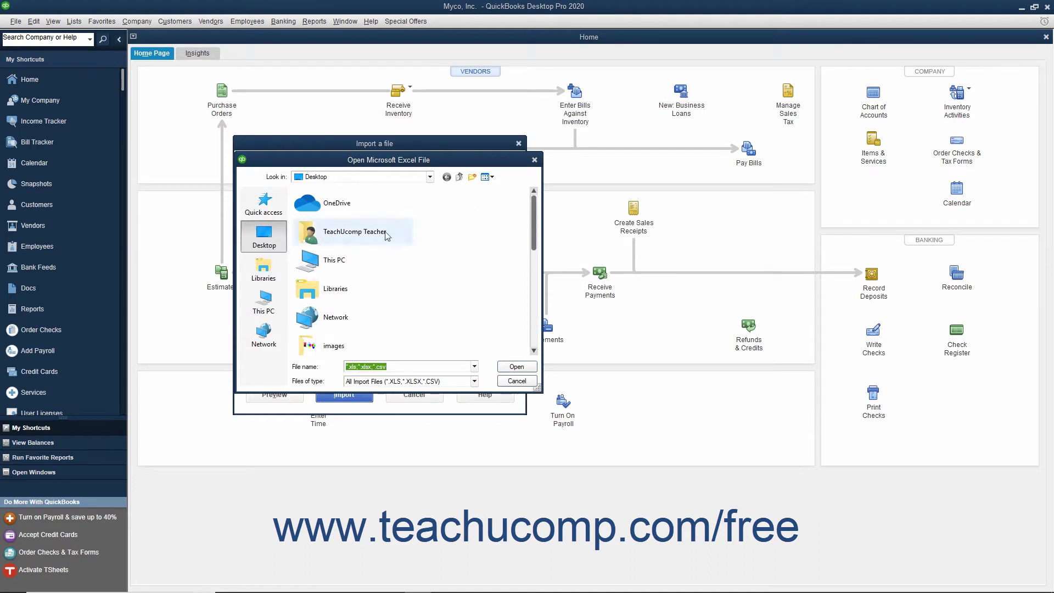
{"action": "left_click", "coordinate": [264, 270]}
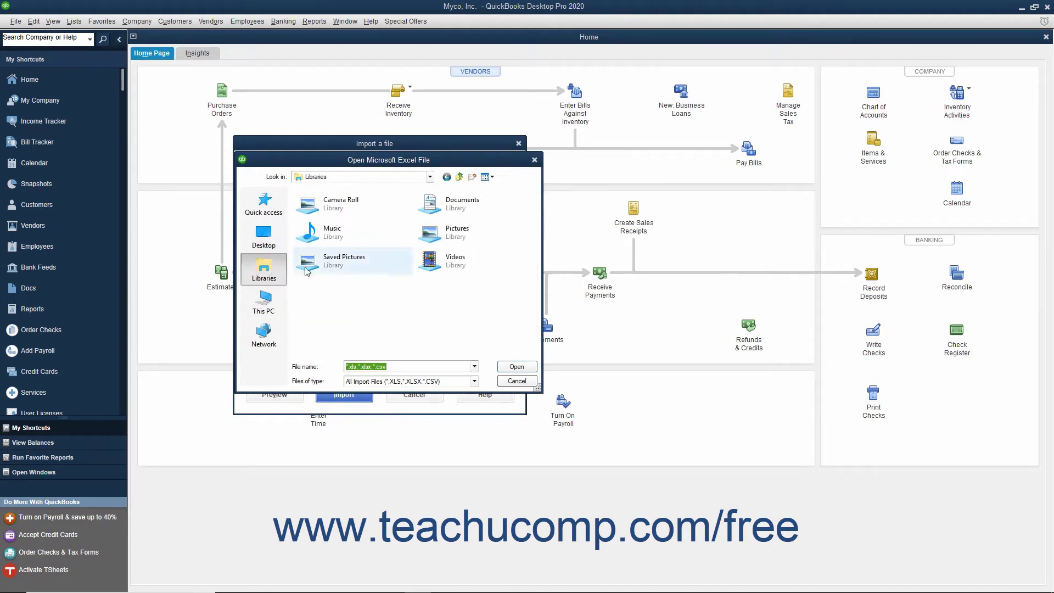
{"action": "left_click", "coordinate": [438, 207]}
{"action": "double_click", "coordinate": [438, 208]}
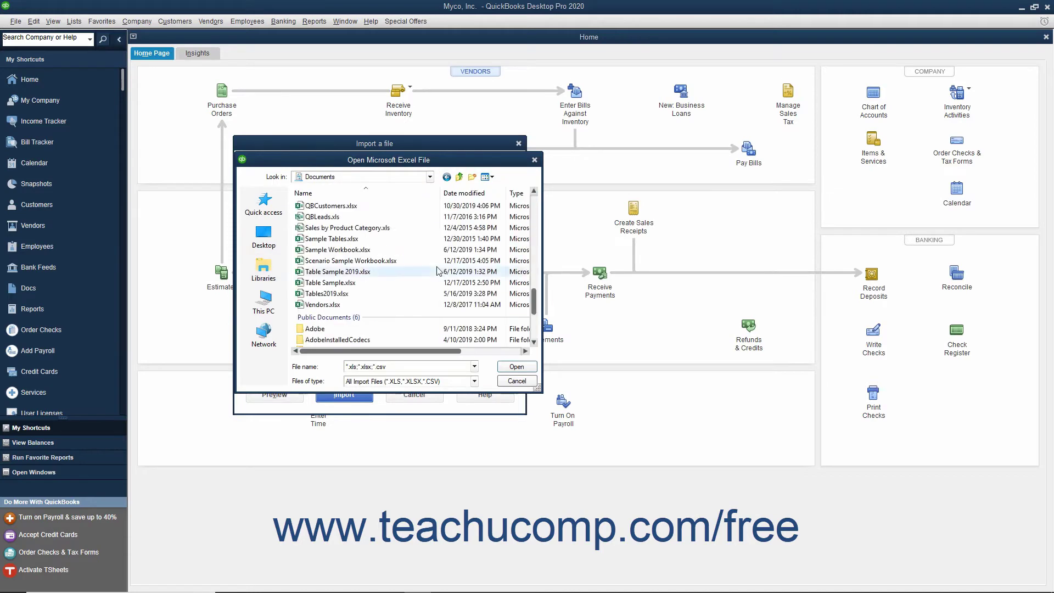
{"action": "left_click", "coordinate": [322, 215]}
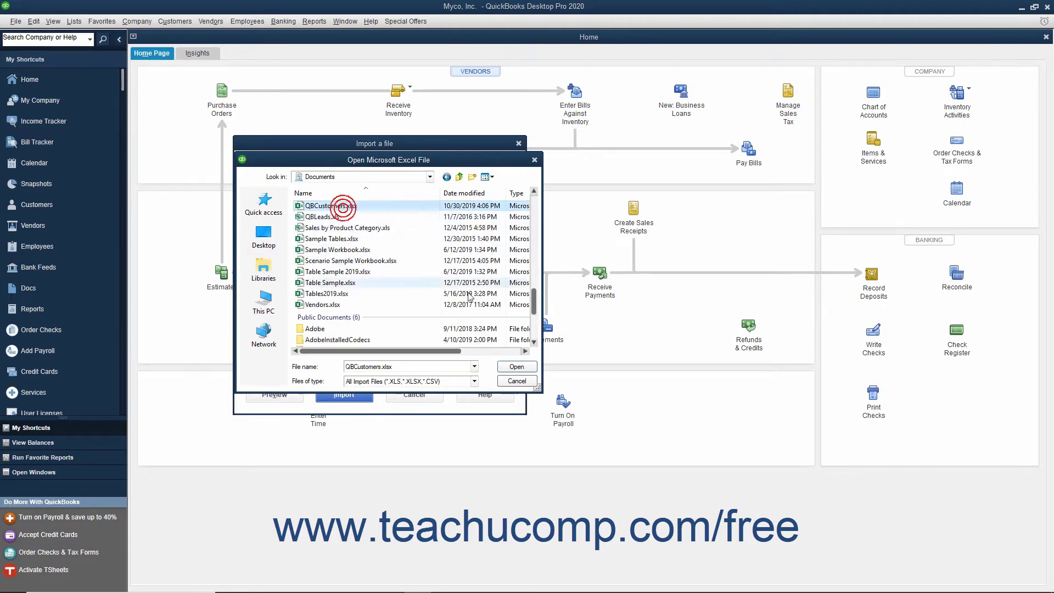
{"action": "left_click", "coordinate": [515, 367]}
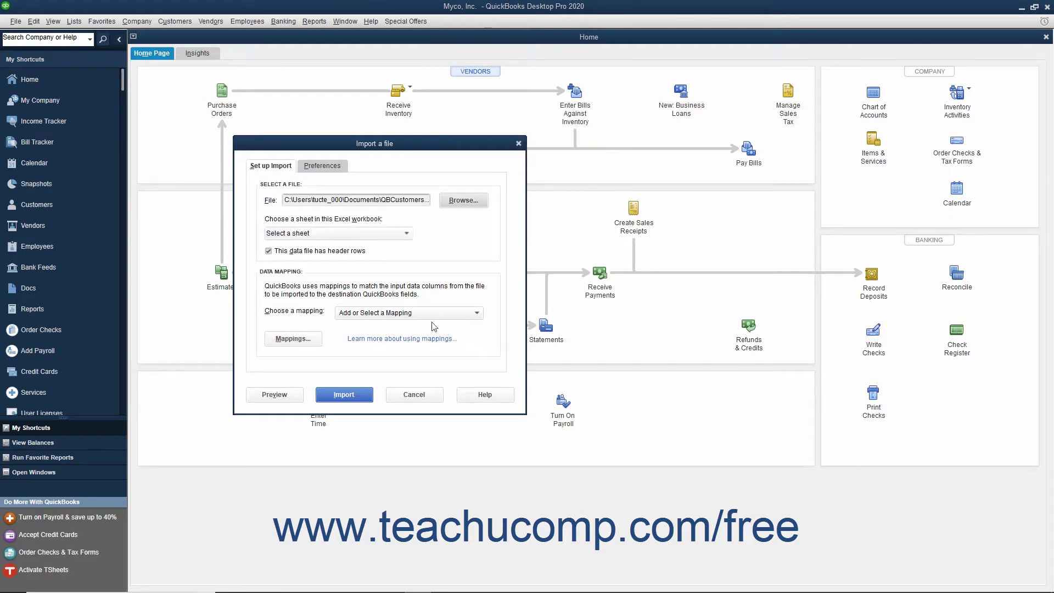
Select Sheet1 as the data sheet and show the list of available mappings
{"action": "left_click", "coordinate": [407, 233]}
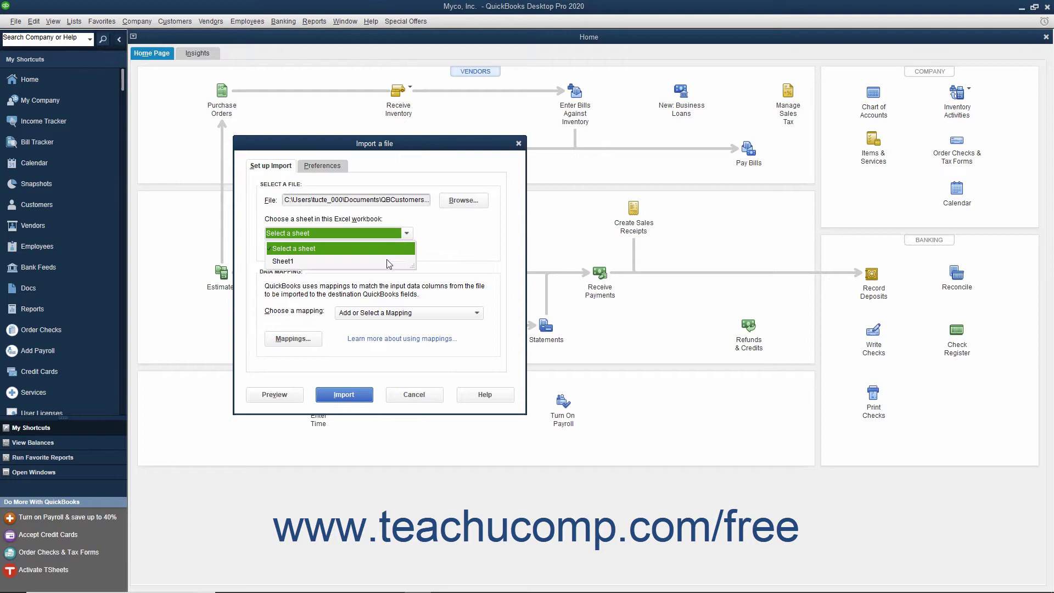
{"action": "left_click", "coordinate": [386, 260]}
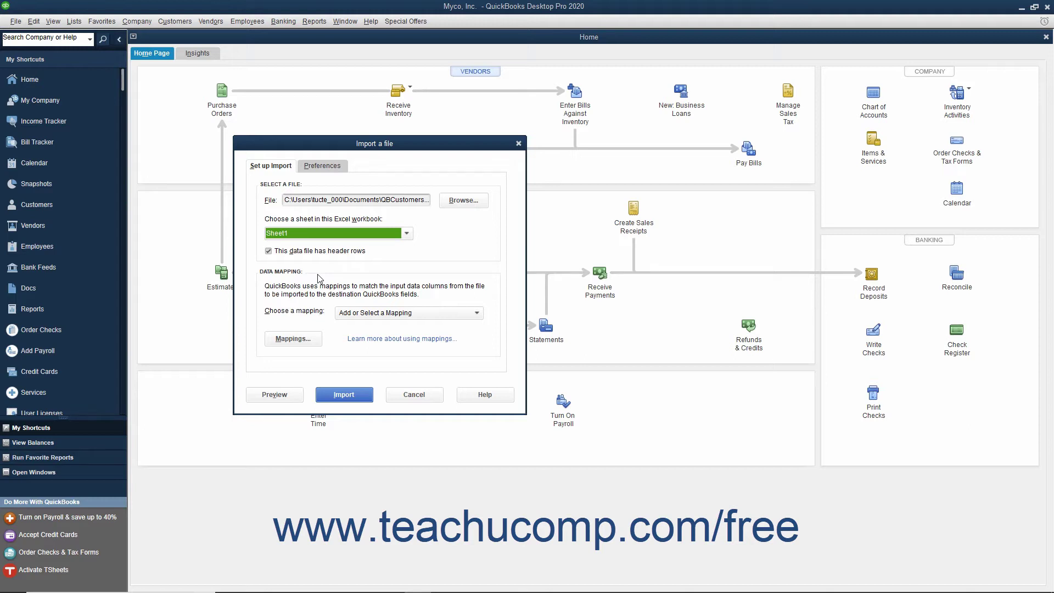
{"action": "left_click", "coordinate": [347, 314]}
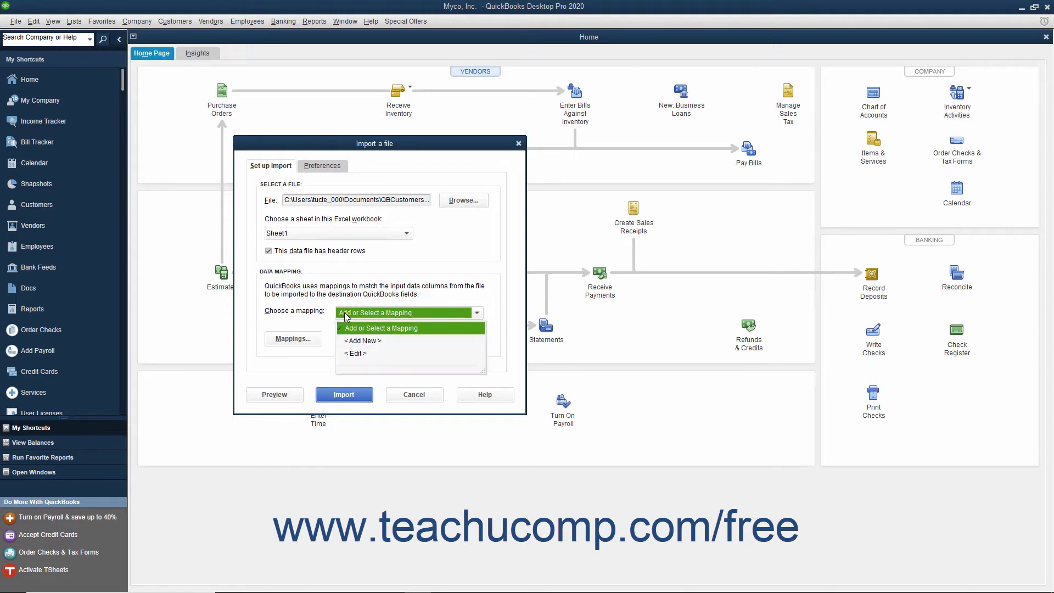
Add a new mapping named Customer Map with import type Customer
{"action": "left_click", "coordinate": [362, 340]}
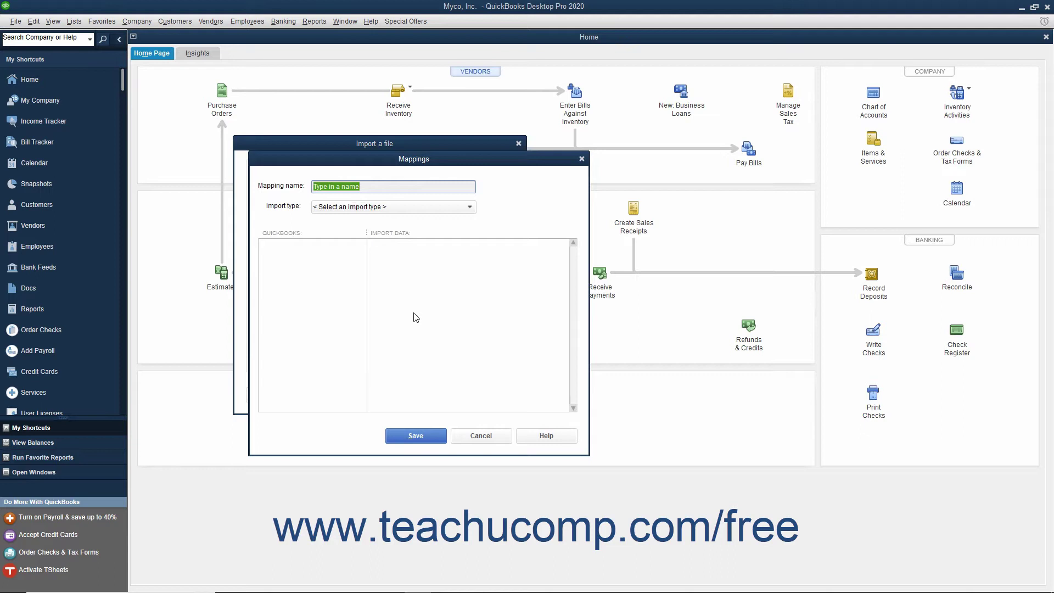
{"action": "type", "text": "Customer Map"}
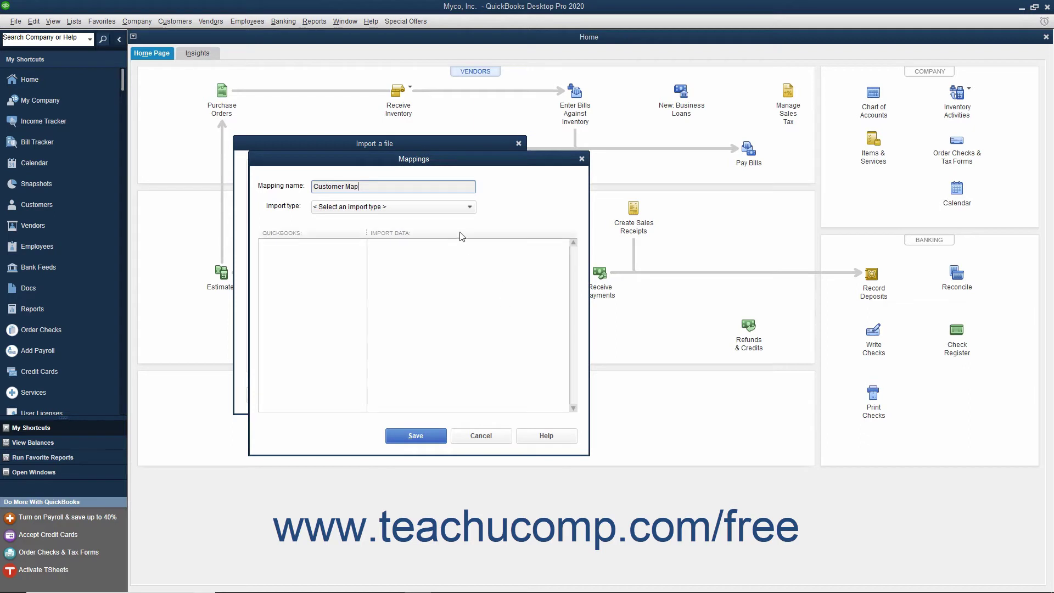
{"action": "left_click", "coordinate": [460, 210]}
{"action": "left_click", "coordinate": [427, 239]}
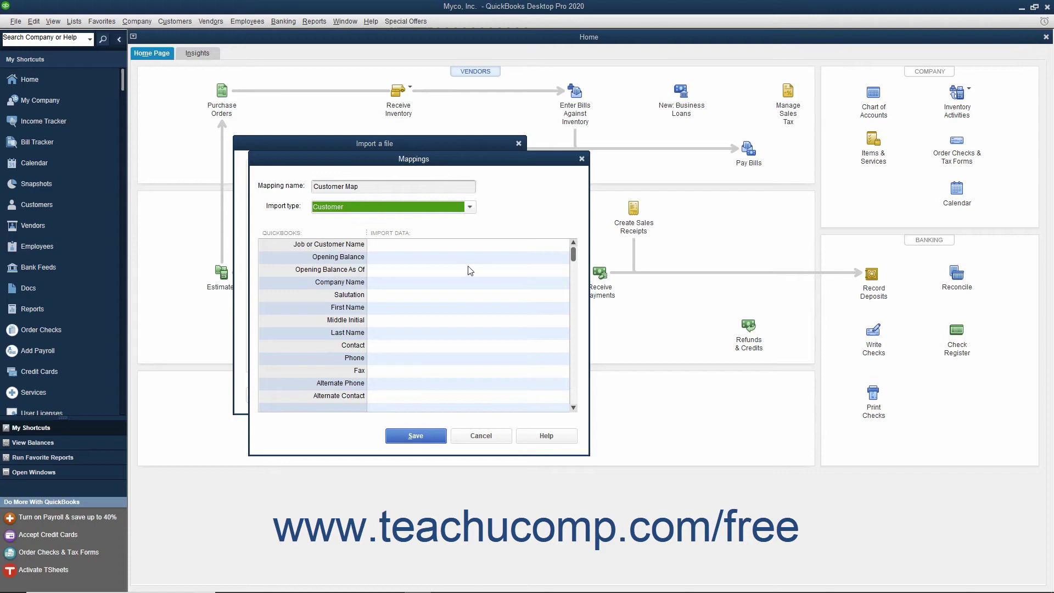
Map the Name, Company Name and Phone columns to Job or Customer Name, Company Name and Phone
{"action": "left_click", "coordinate": [508, 246]}
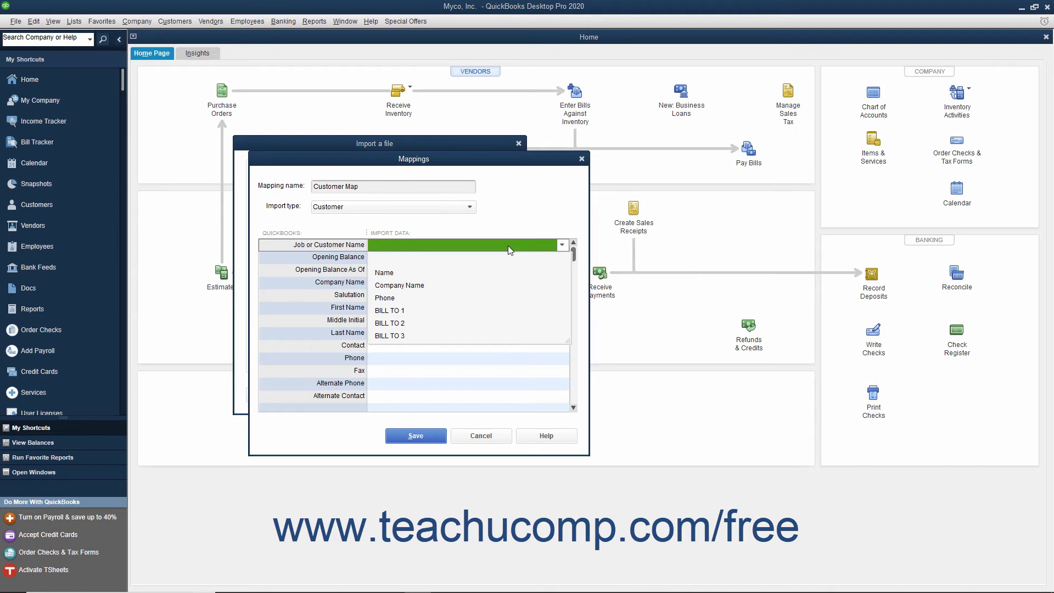
{"action": "left_click", "coordinate": [457, 272]}
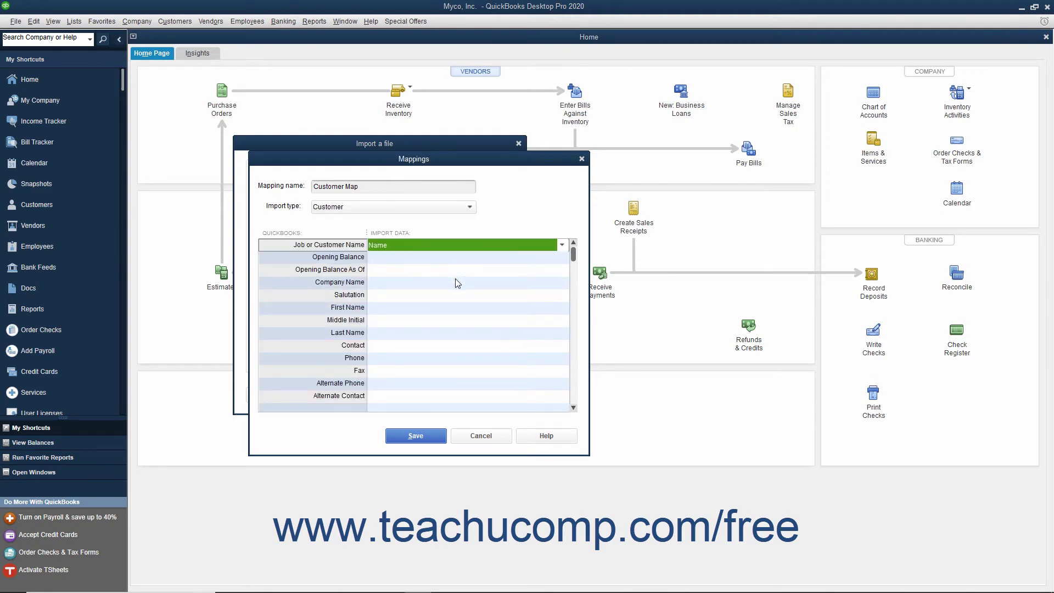
{"action": "left_click", "coordinate": [456, 282]}
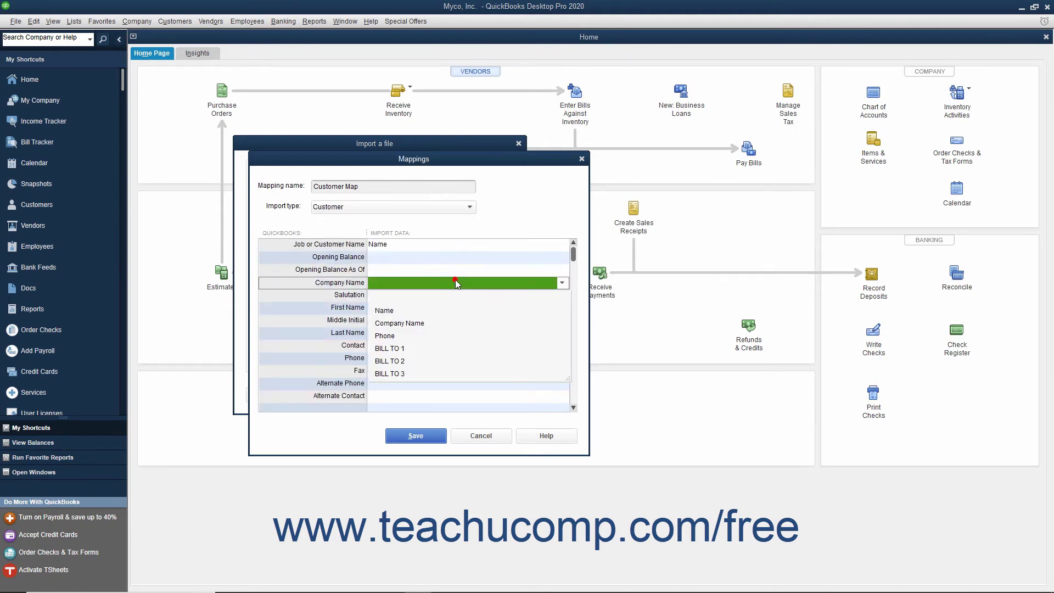
{"action": "left_click", "coordinate": [430, 322]}
{"action": "left_click", "coordinate": [438, 359]}
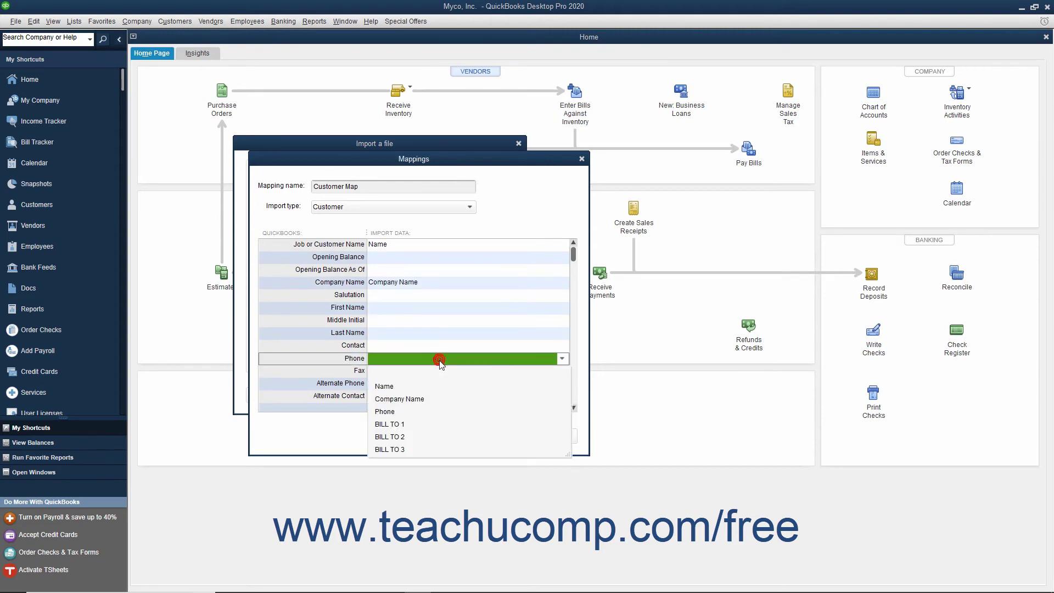
{"action": "left_click", "coordinate": [418, 410]}
{"action": "scroll", "coordinate": [444, 381], "scroll_direction": "down", "scroll_amount": 3}
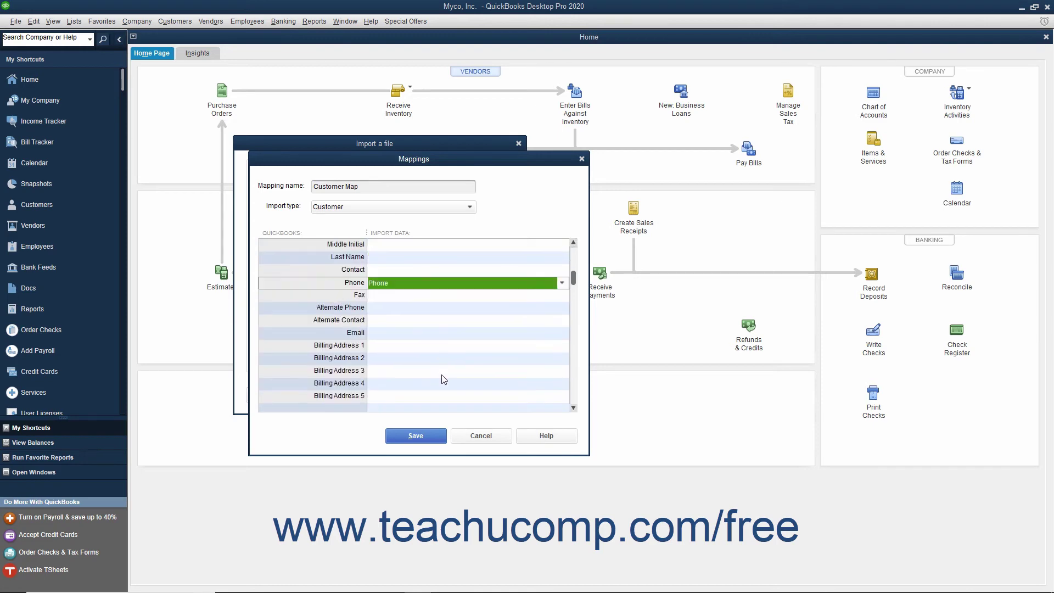
Map BILL TO 1, 2 and 3 to Billing Address 1, 2 and 3
{"action": "left_click", "coordinate": [446, 346]}
{"action": "left_click", "coordinate": [428, 410]}
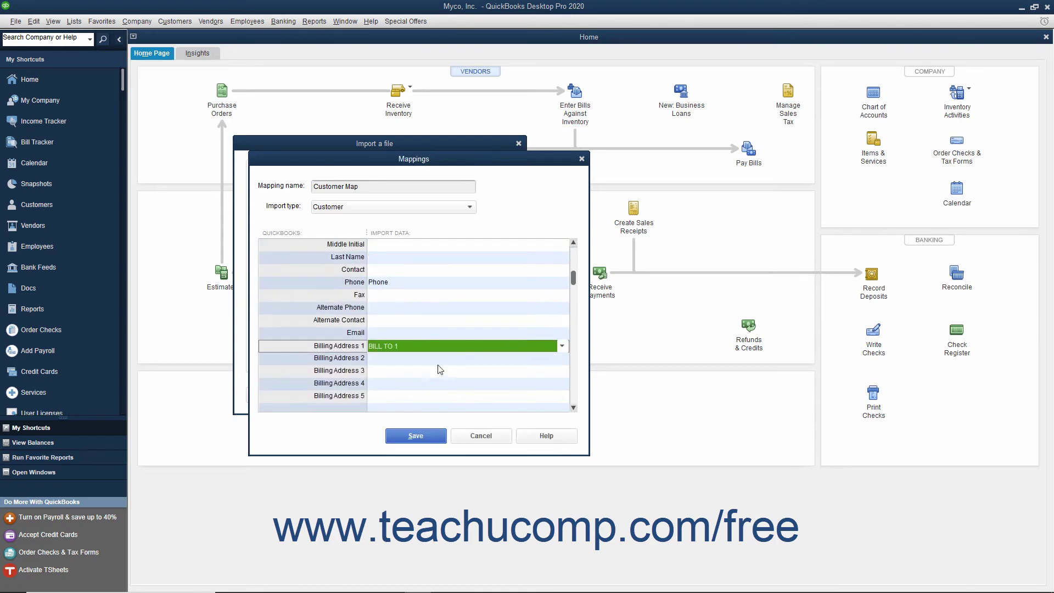
{"action": "left_click", "coordinate": [437, 358]}
{"action": "left_click", "coordinate": [419, 438]}
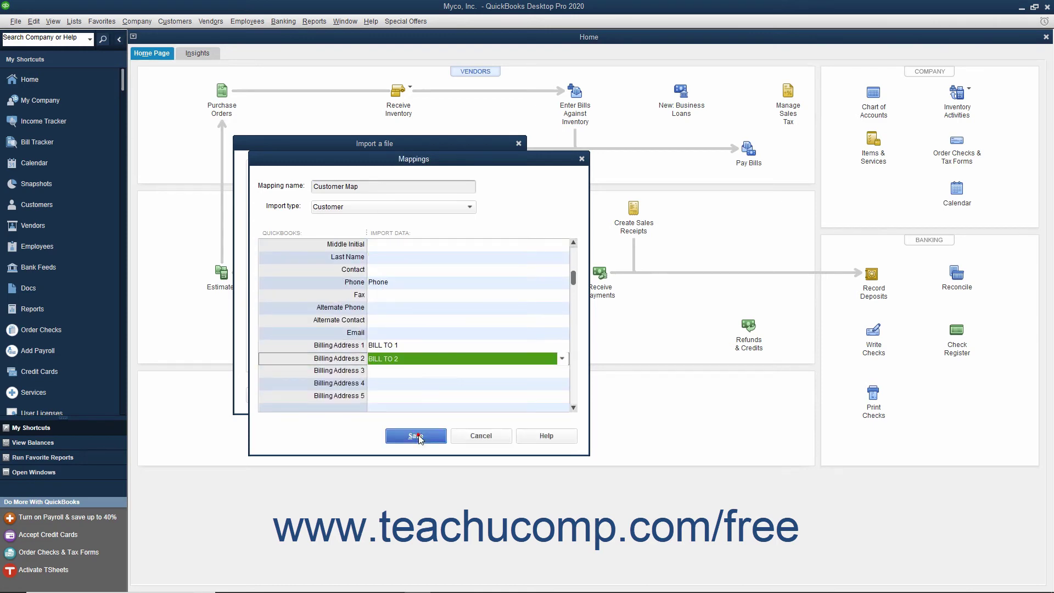
{"action": "left_click", "coordinate": [431, 371]}
{"action": "left_click", "coordinate": [413, 463]}
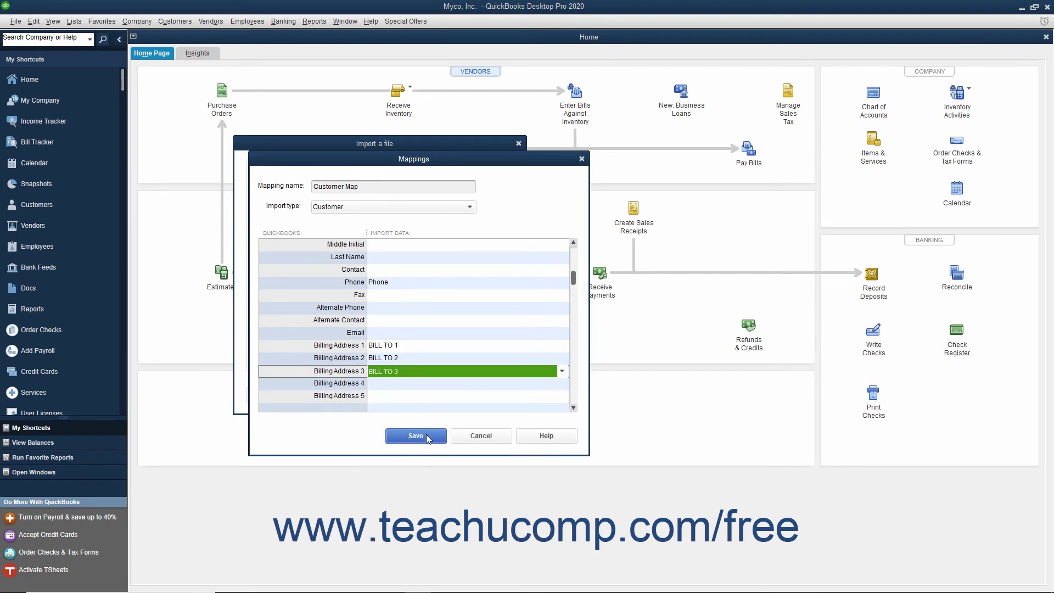
Save the Customer Map and preview the import with error rows imported and error fields left blank
{"action": "left_click", "coordinate": [416, 436]}
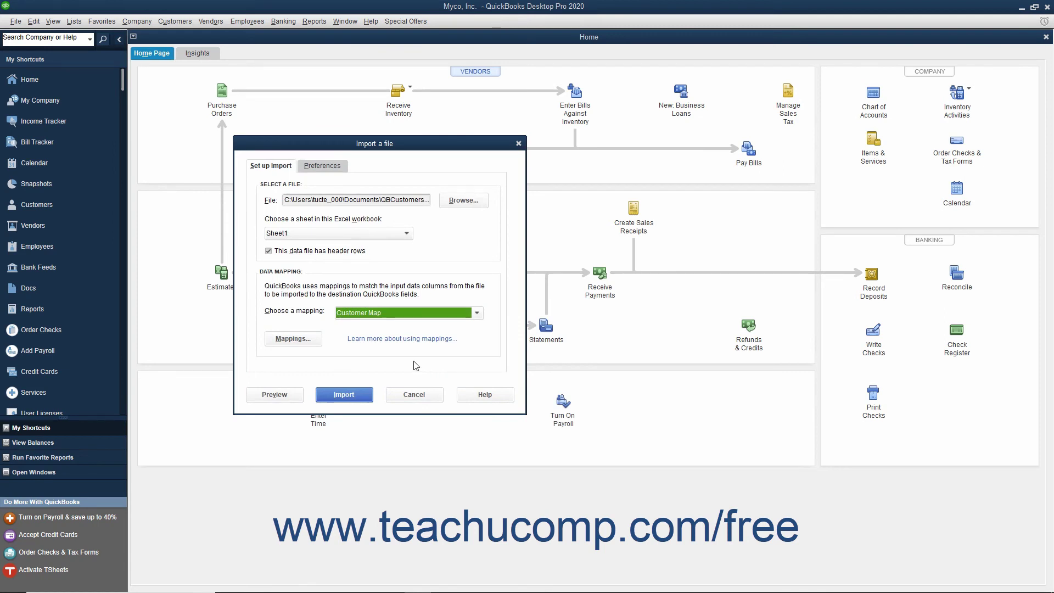
{"action": "left_click", "coordinate": [275, 394]}
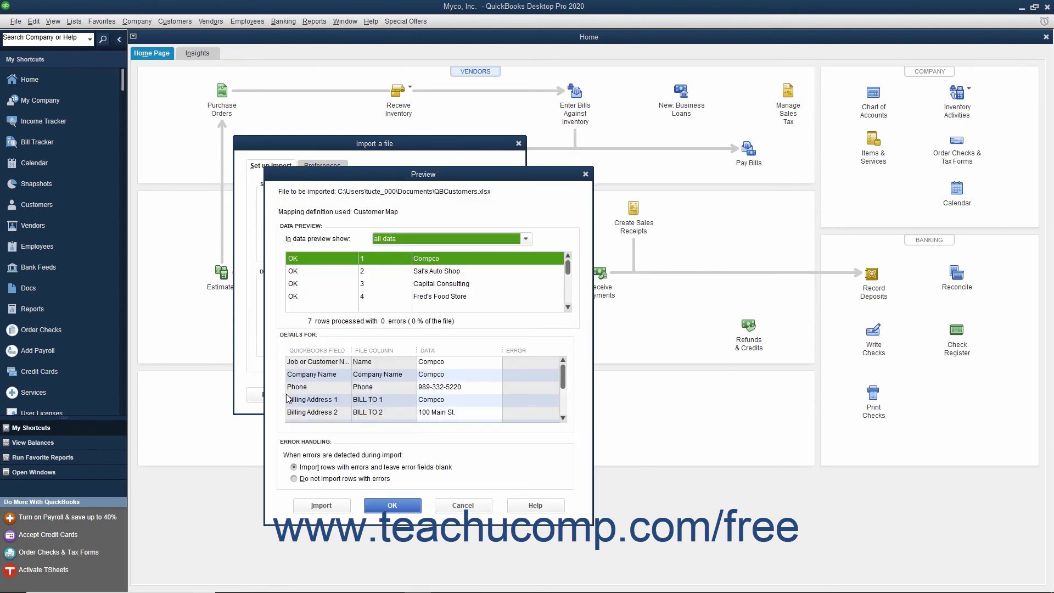
{"action": "left_click", "coordinate": [293, 467]}
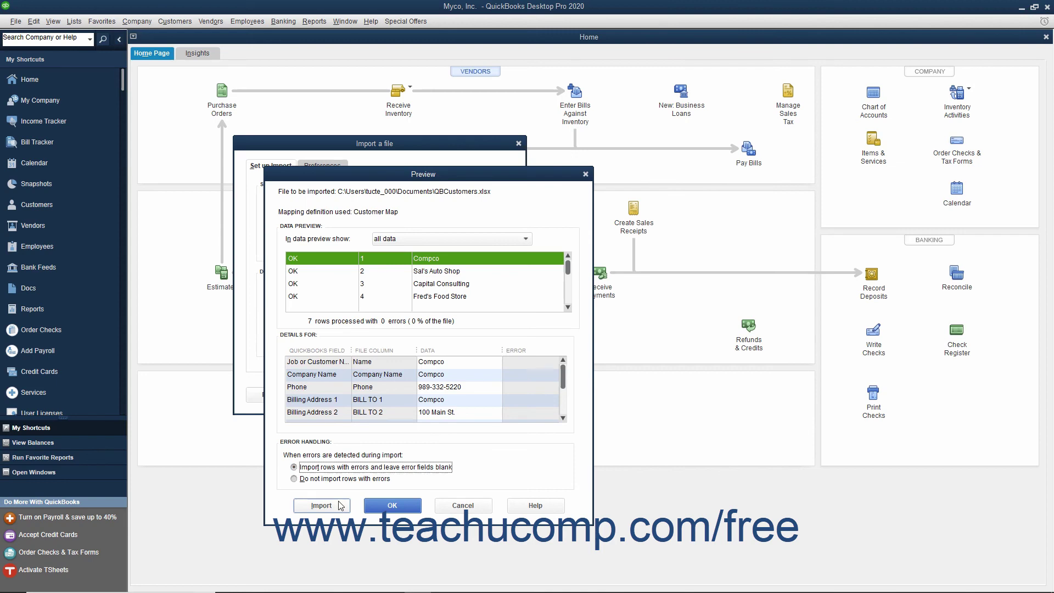
Import the 7 customer records, confirm despite no undo, and dismiss the finished notice
{"action": "left_click", "coordinate": [321, 505]}
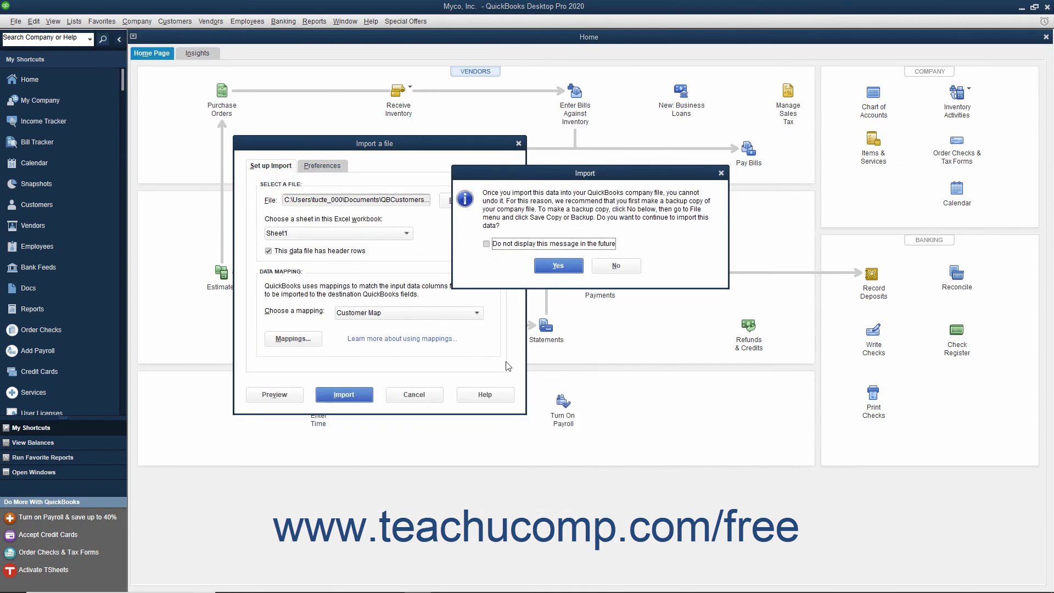
{"action": "left_click", "coordinate": [559, 265]}
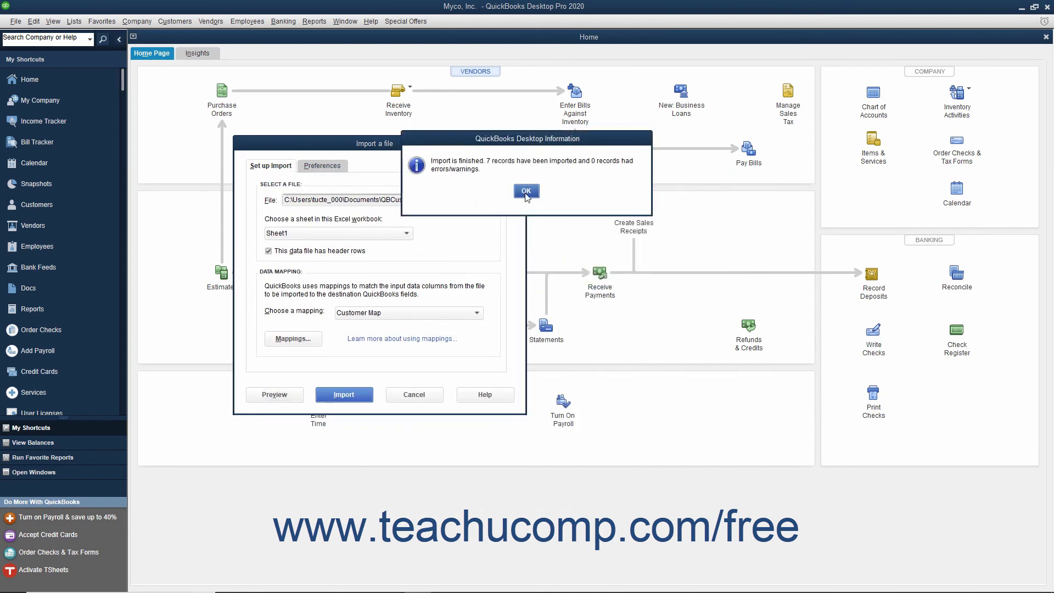
{"action": "left_click", "coordinate": [527, 191]}
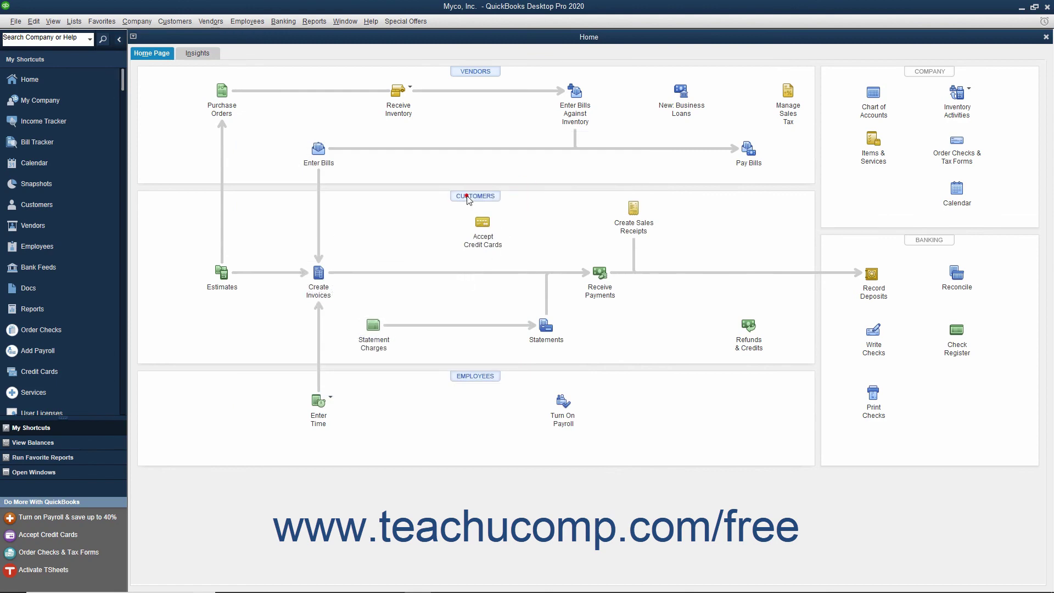